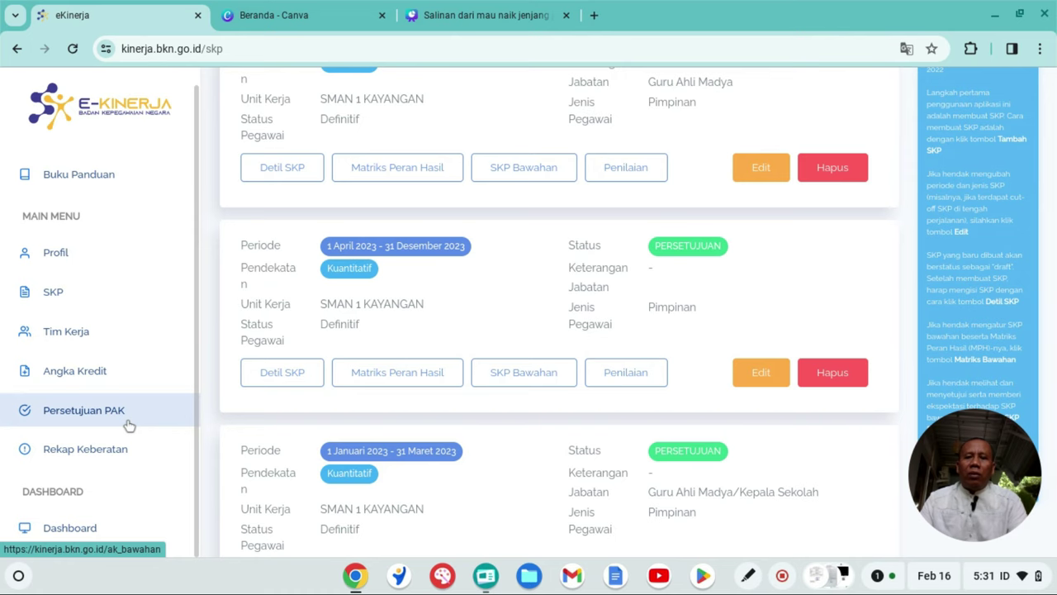
Open the Persetujuan PAK list and show the details of the 2023 submission whose status is Pengajuan
click(114, 419)
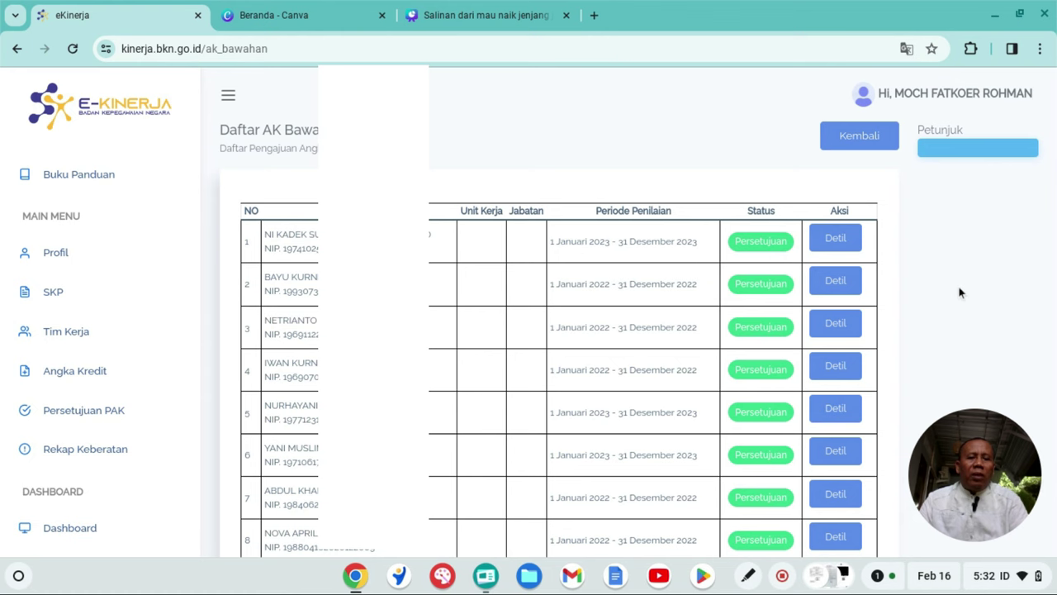
scroll(960, 291, down, 4)
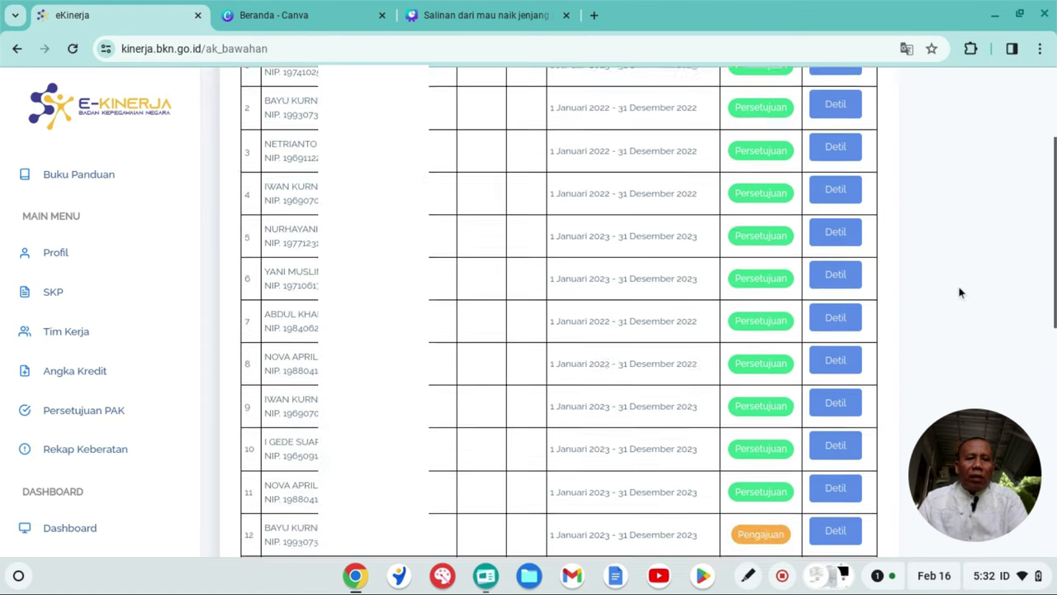
scroll(959, 292, down, 2)
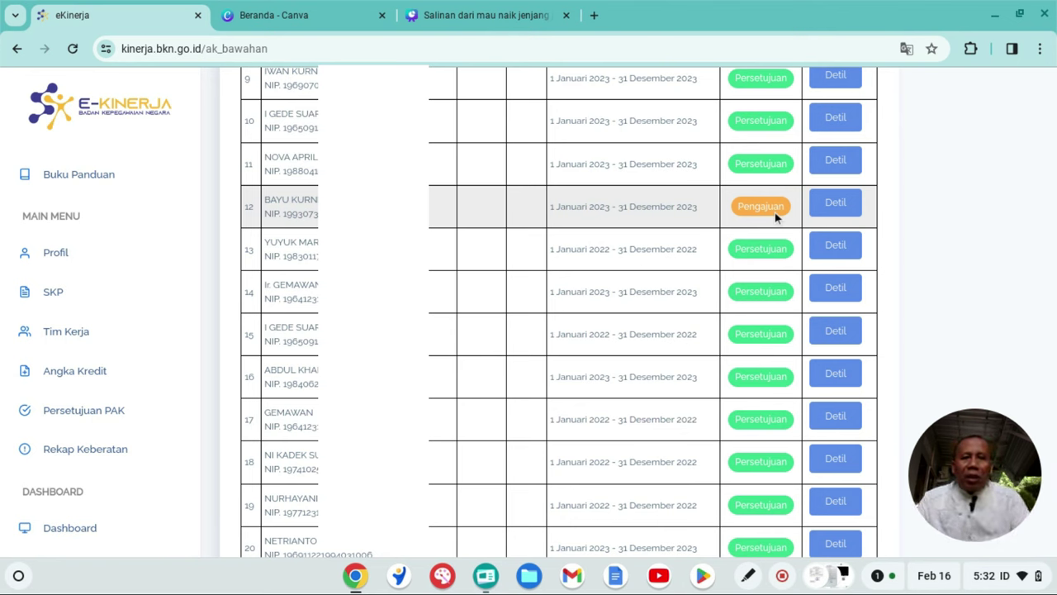
click(833, 211)
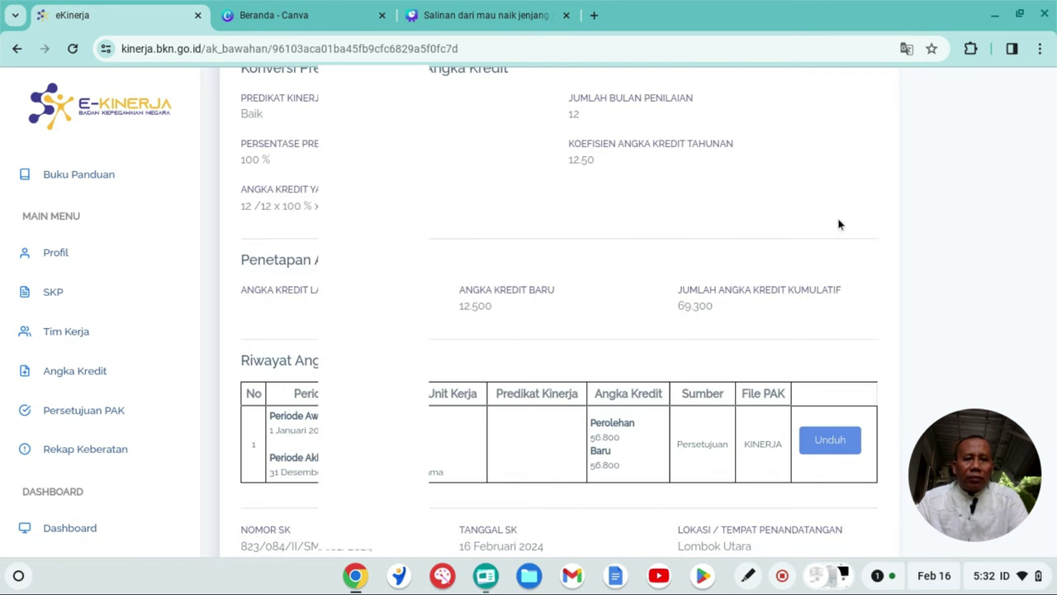
Review the submission's credit history, SK details, rank and position, and the credit requirements for Kenaikan Pangkat and Kenaikan Jabatan
scroll(837, 224, down, 4)
scroll(838, 224, down, 1)
scroll(838, 224, down, 2)
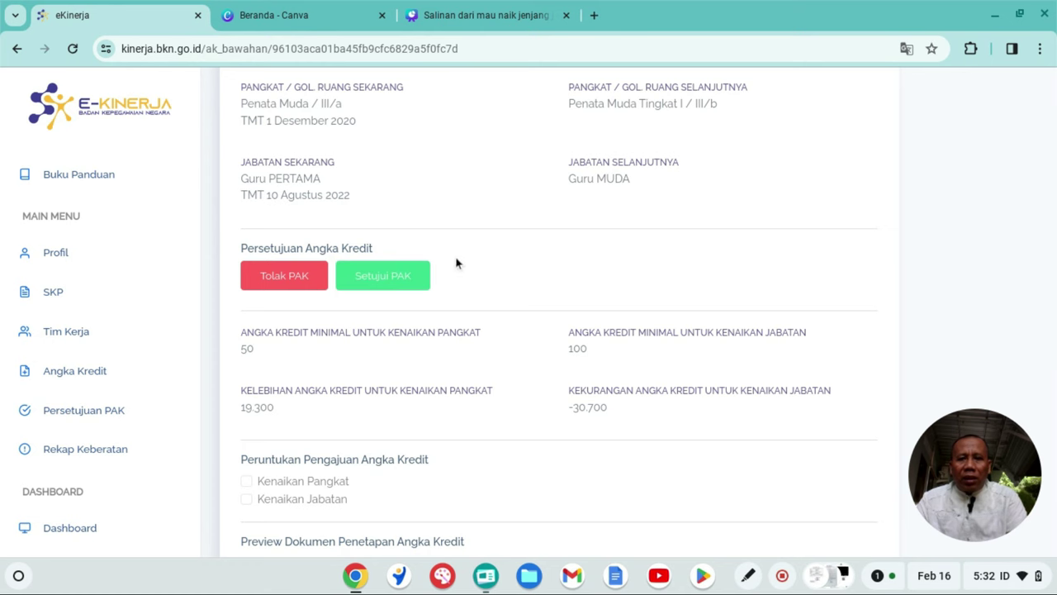
scroll(481, 304, down, 3)
scroll(481, 303, down, 3)
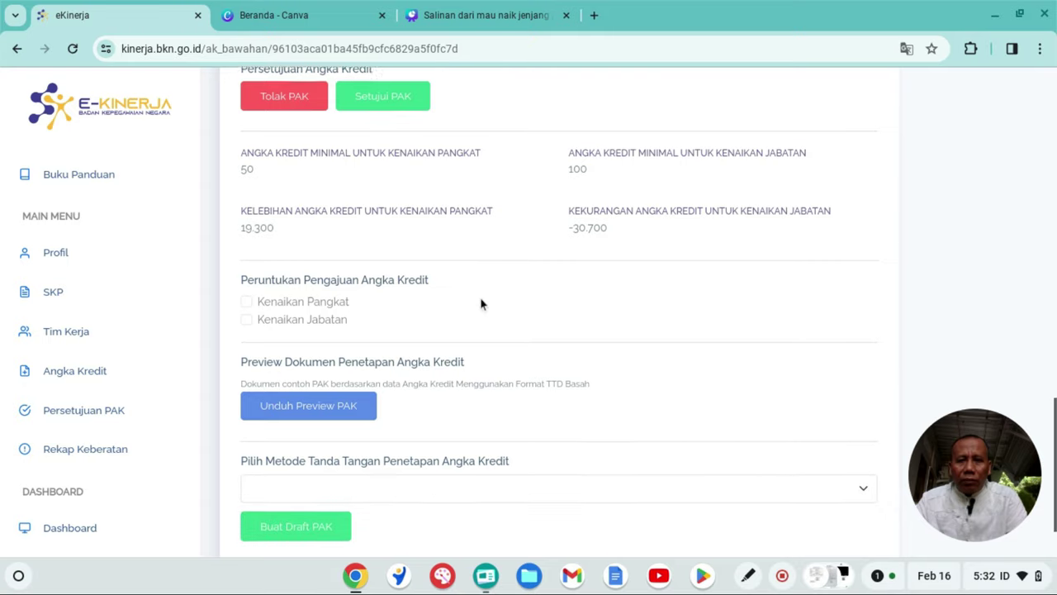
scroll(481, 303, up, 3)
scroll(482, 304, up, 3)
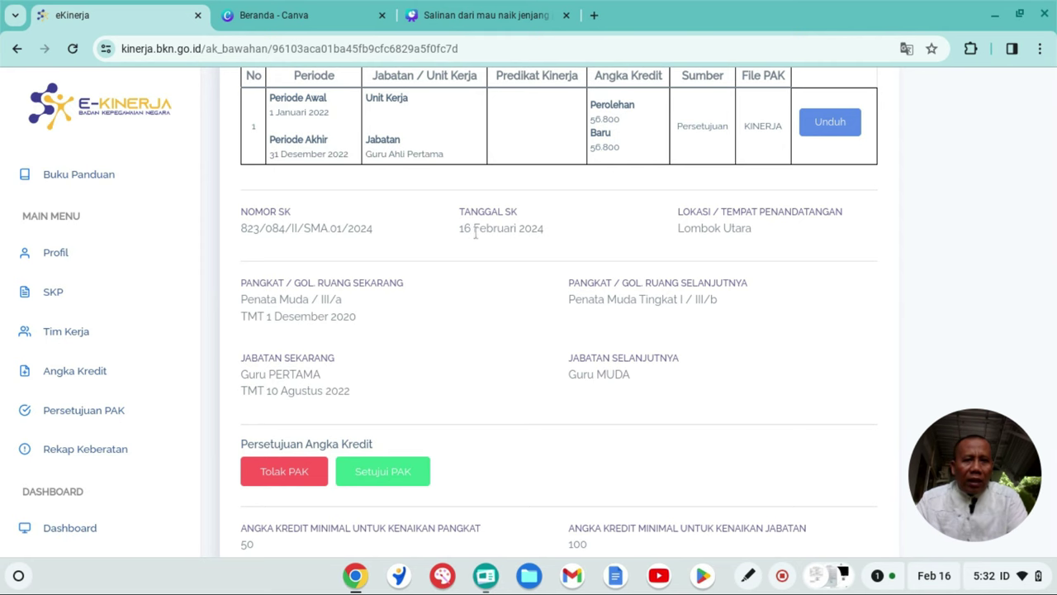
scroll(730, 242, down, 3)
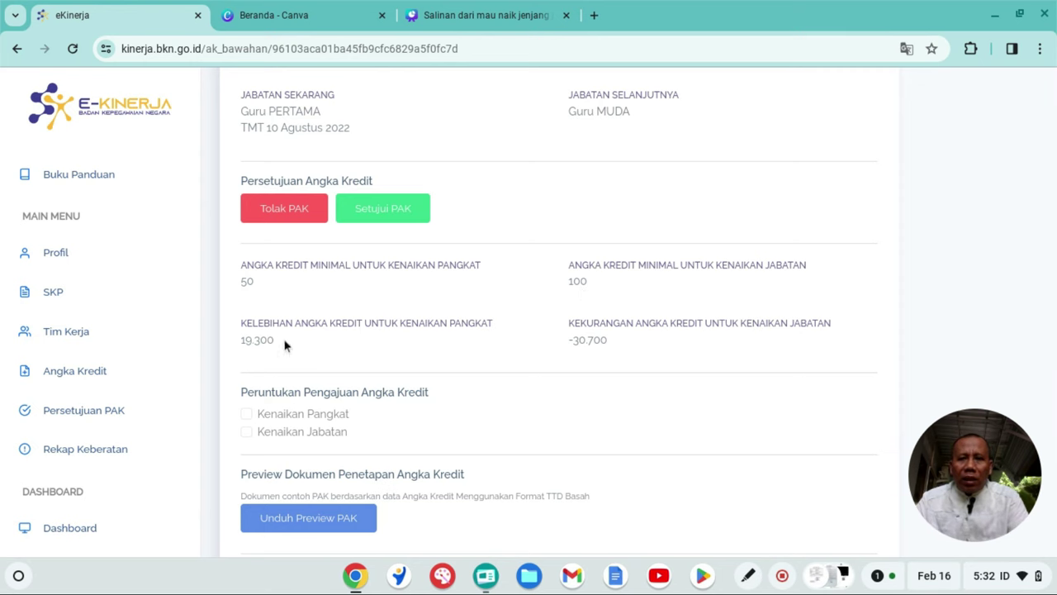
scroll(303, 354, down, 2)
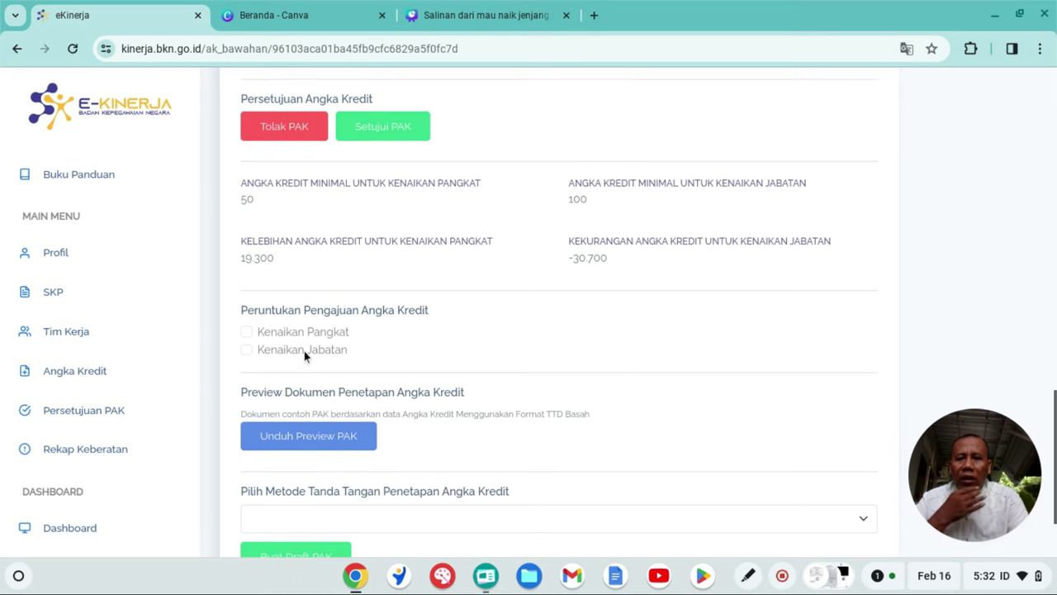
scroll(303, 354, up, 2)
scroll(303, 355, down, 1)
scroll(305, 354, down, 1)
Approve the PAK submission and confirm the approval
scroll(307, 354, up, 3)
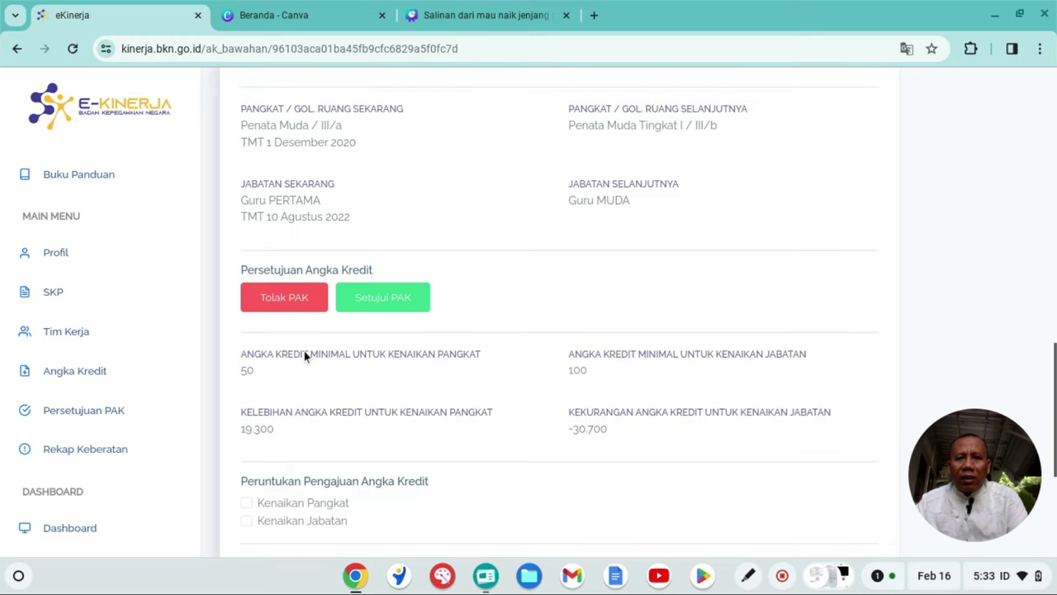
click(396, 308)
click(778, 219)
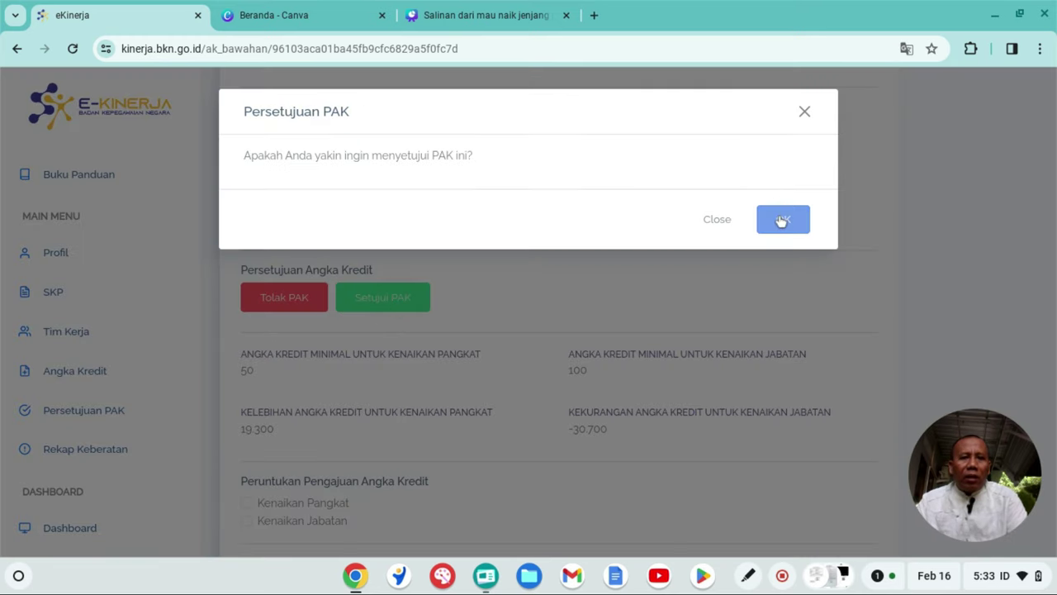
Set the PAK signing method to Tanda Tangan Basah and create the draft PAK
scroll(780, 221, down, 4)
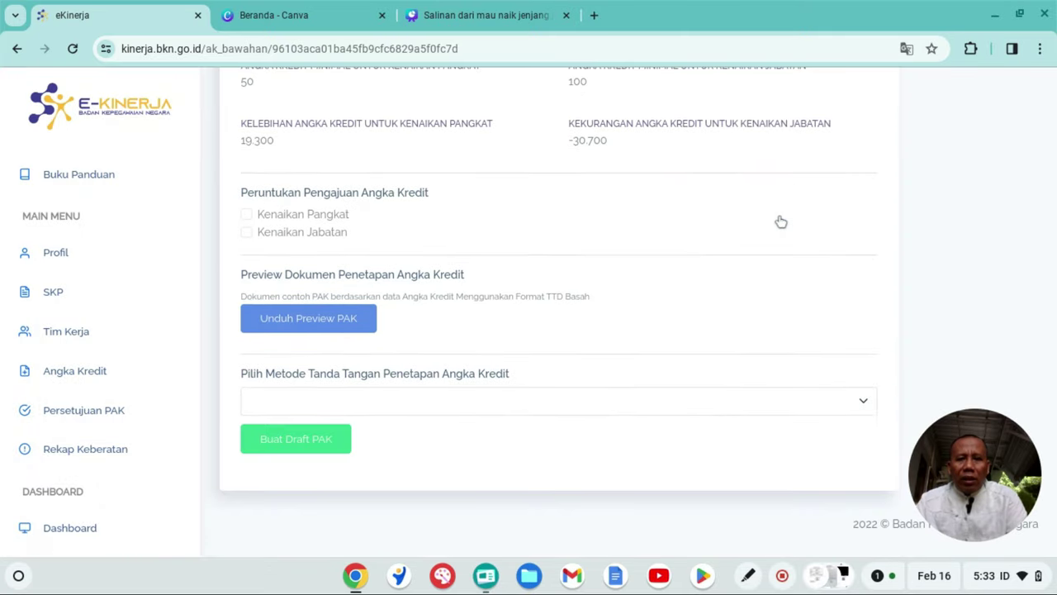
click(860, 403)
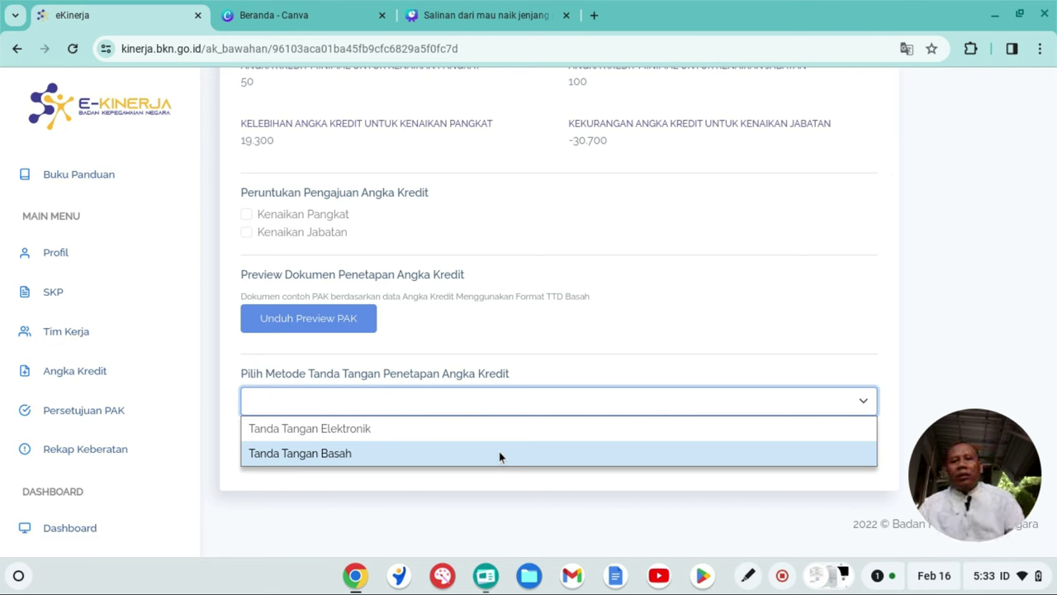
click(380, 455)
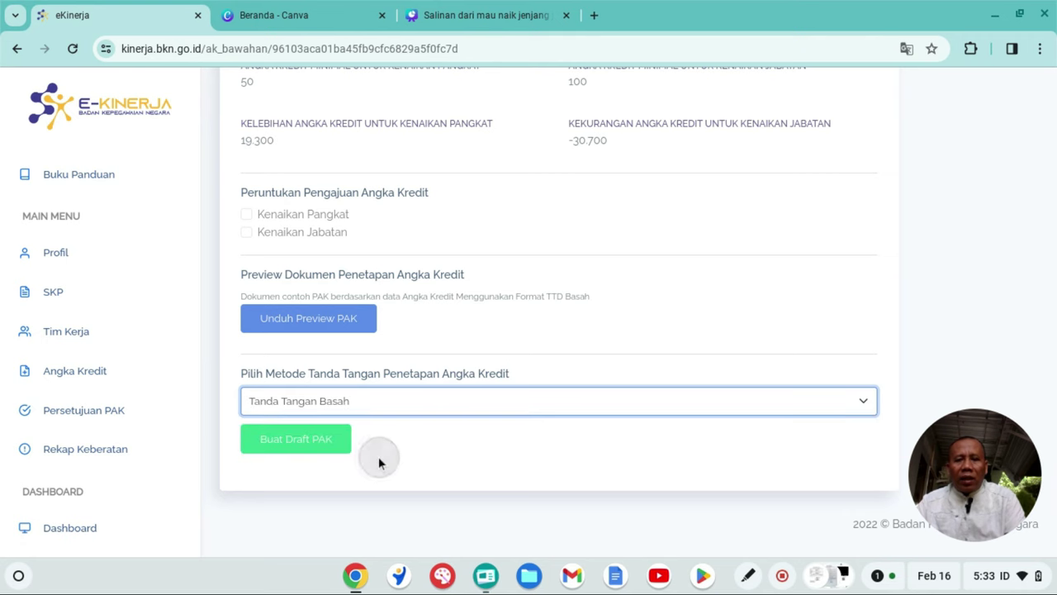
click(310, 450)
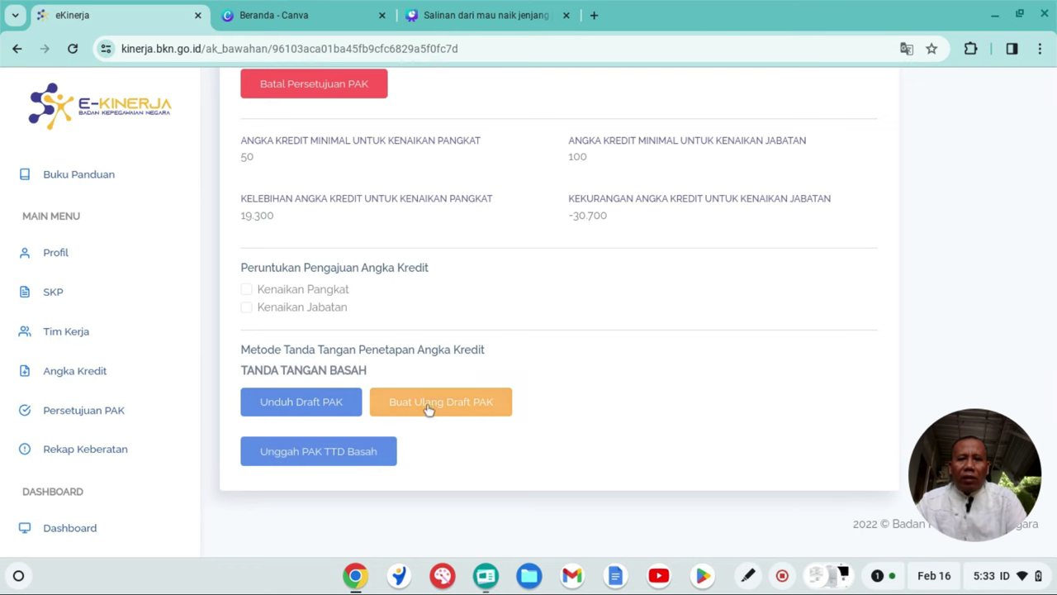
Download the draft PAK and save the PDF in Downloads, named after the employee's first name
click(323, 414)
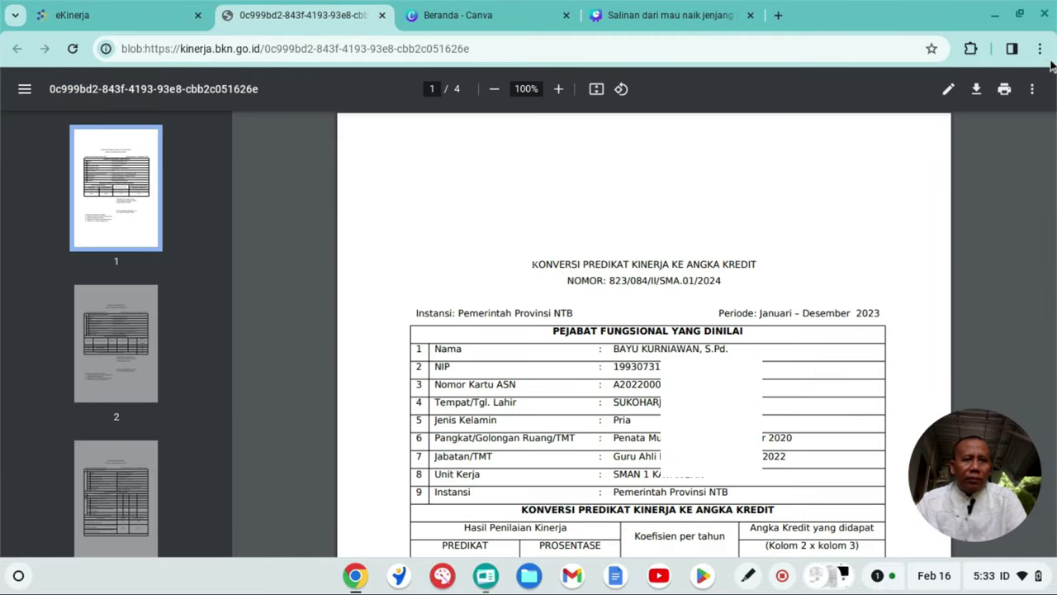
click(977, 91)
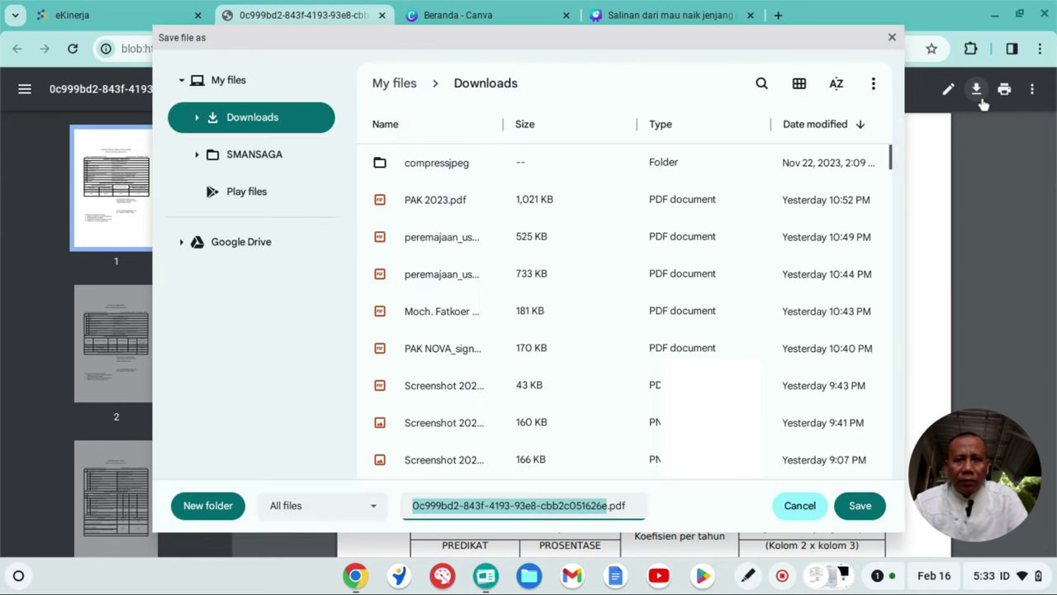
text(BAYU)
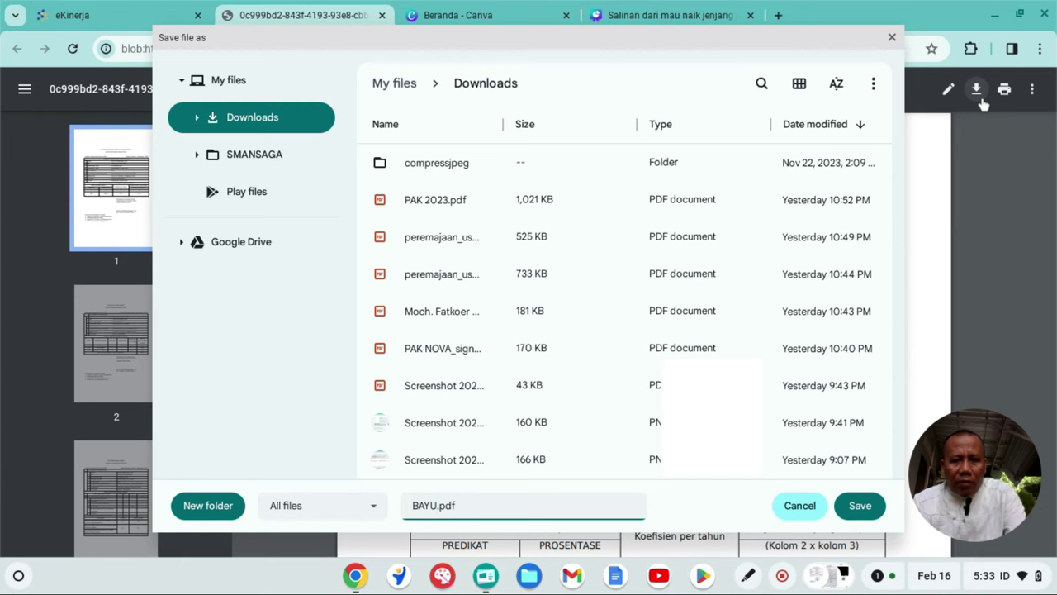
click(871, 511)
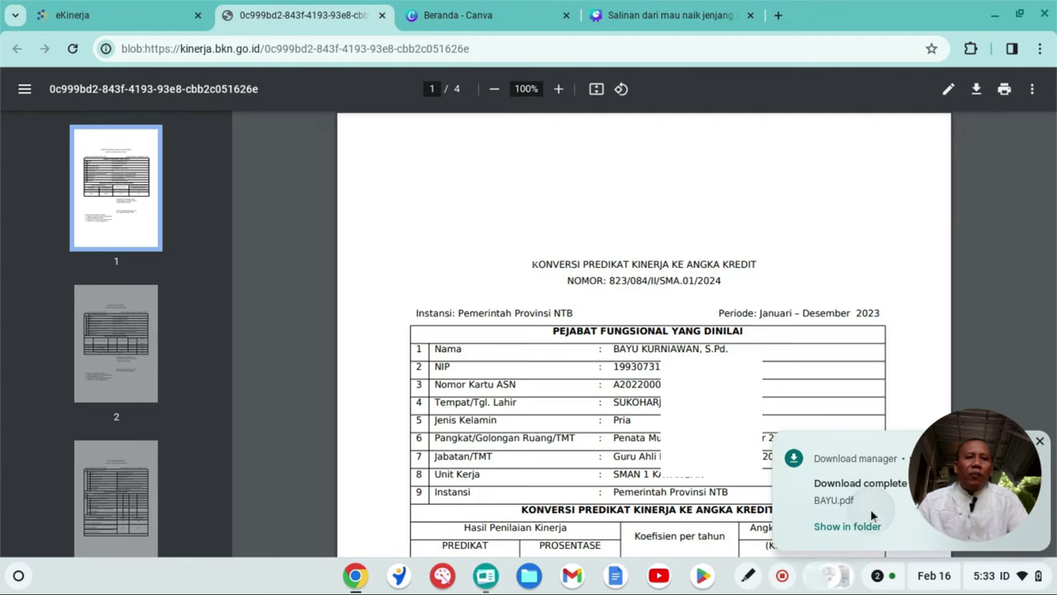
Return to the eKinerja submission and upload the saved draft PDF from Downloads as the PAK TTD Basah document
click(114, 16)
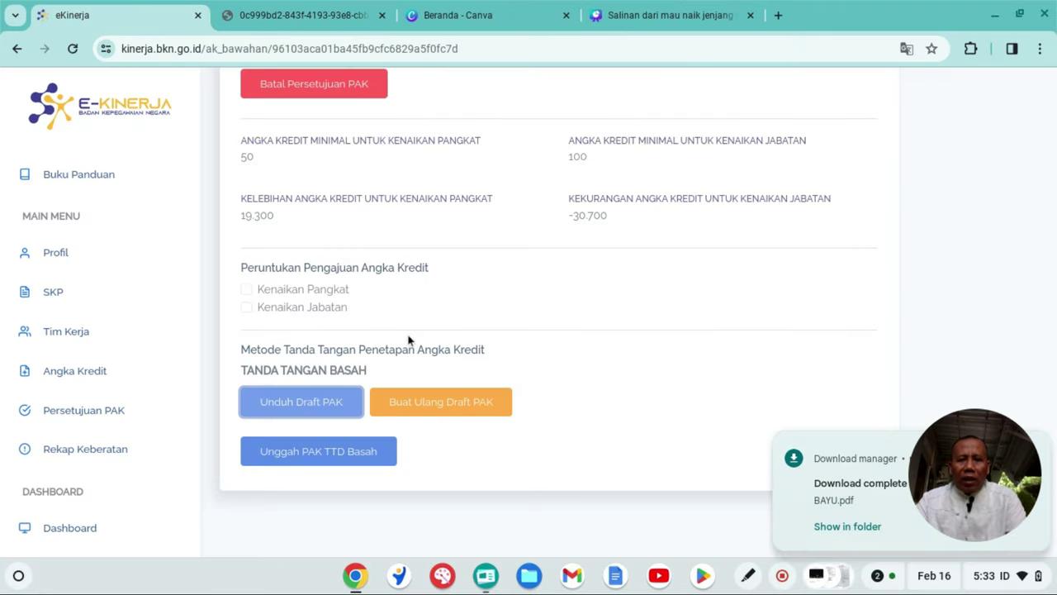
click(283, 459)
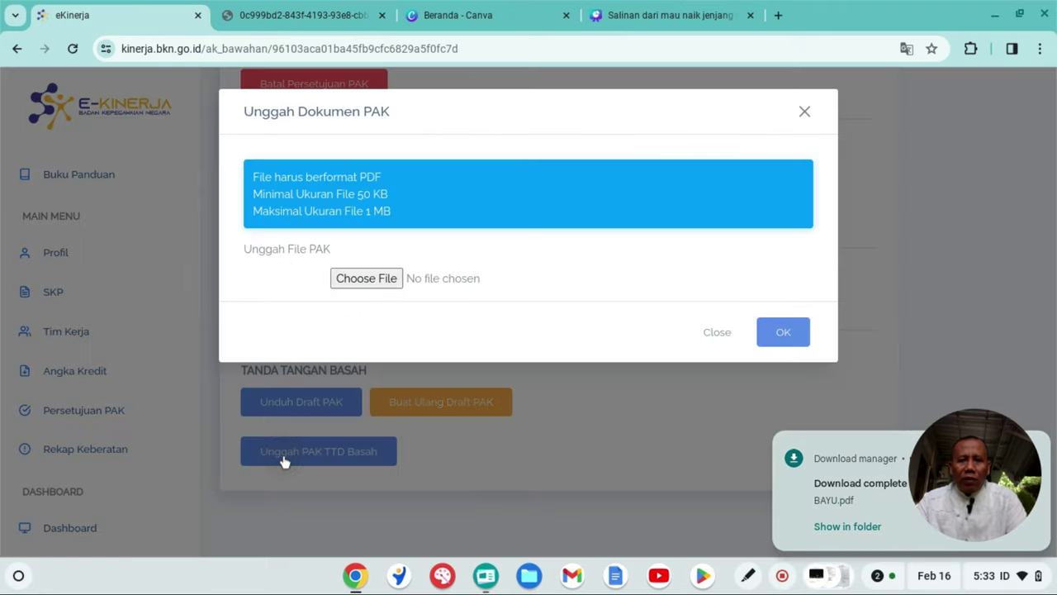
click(365, 278)
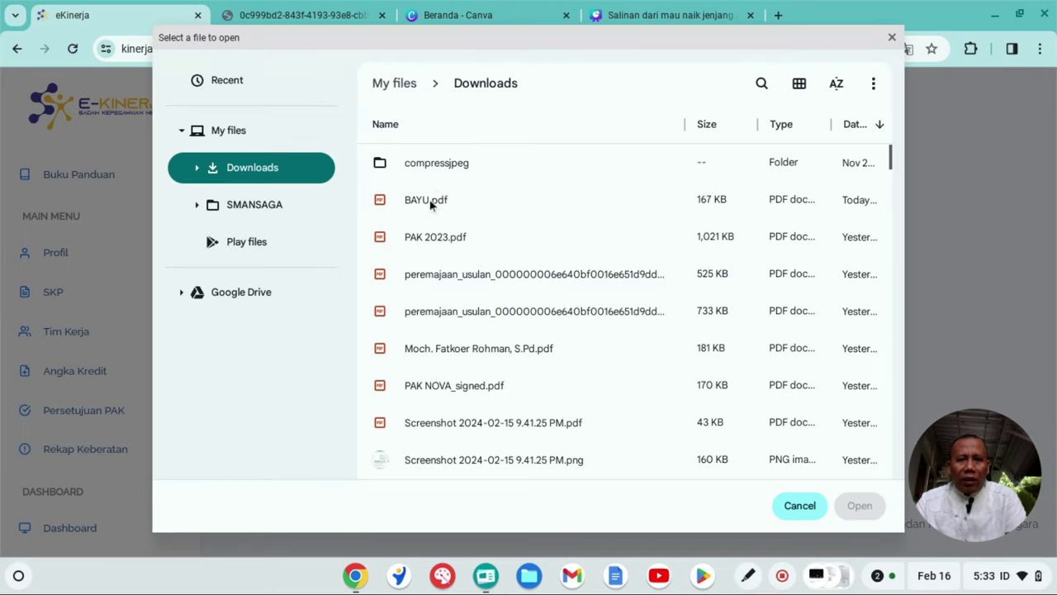
click(430, 202)
click(859, 506)
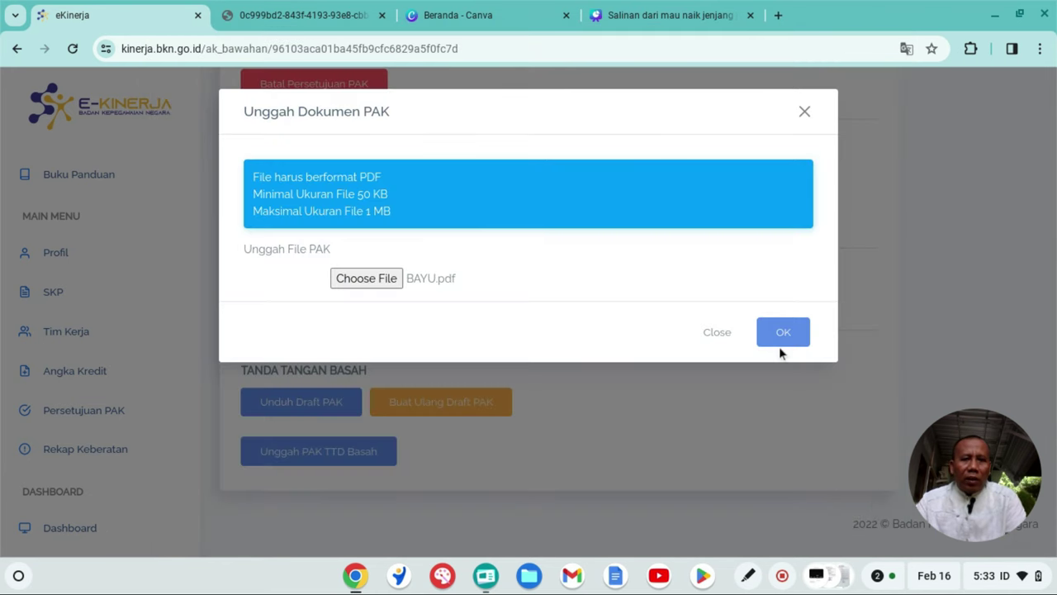
click(781, 339)
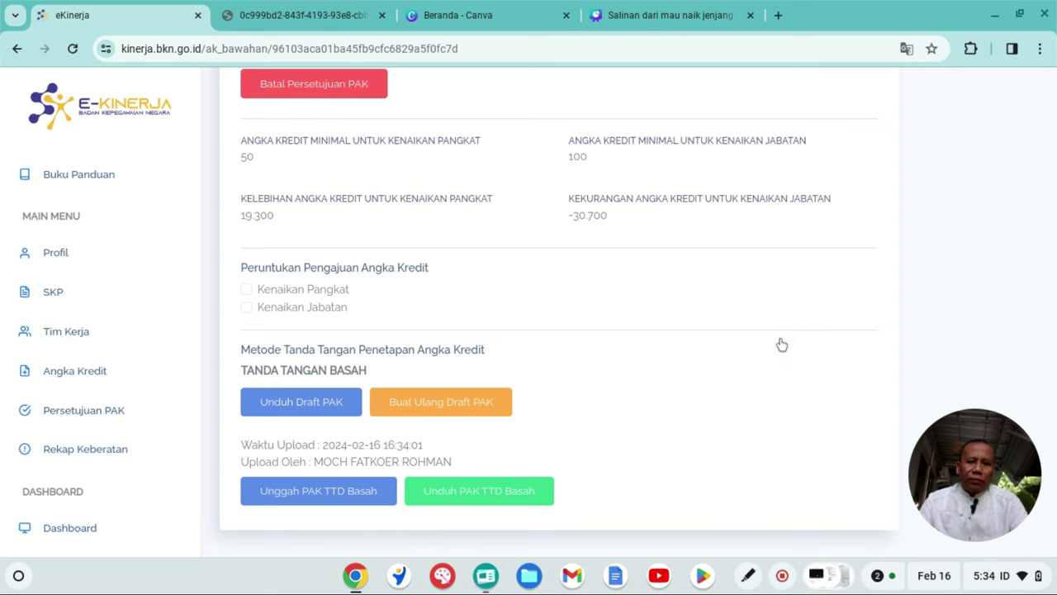